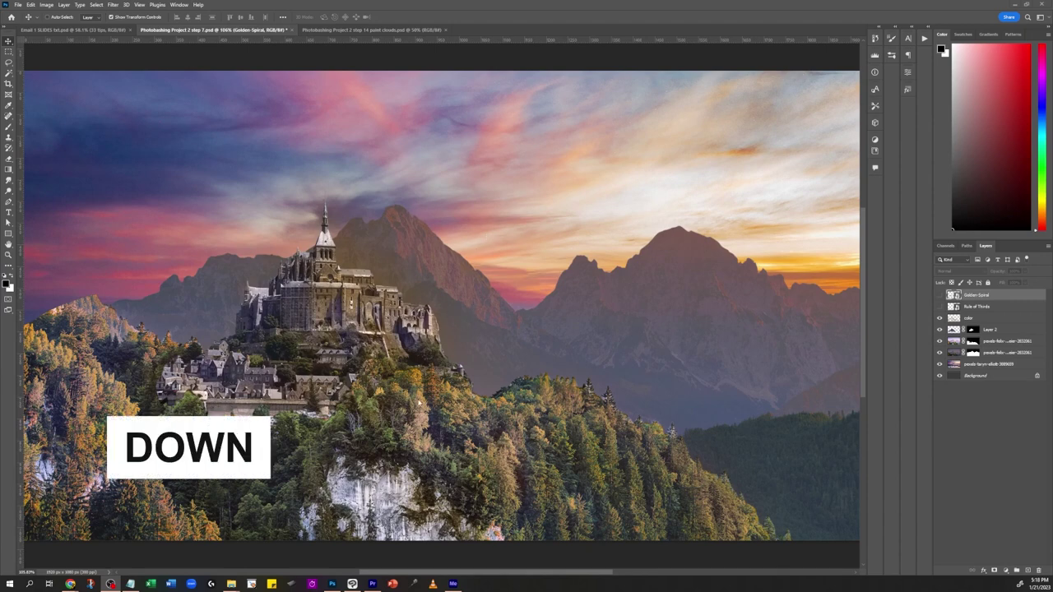
Switch to the step 14 document, then select Photobashing Project 2 step 7.psd in the PHOTOSHOP folder
{"action": "left_click", "coordinate": [370, 31]}
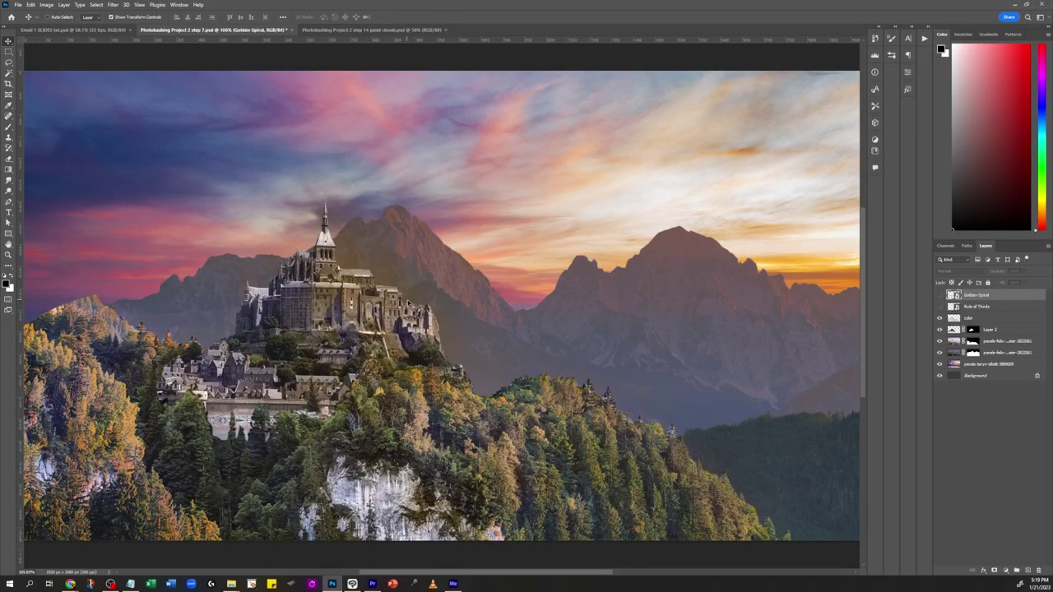
{"action": "mouse_move", "coordinate": [231, 583]}
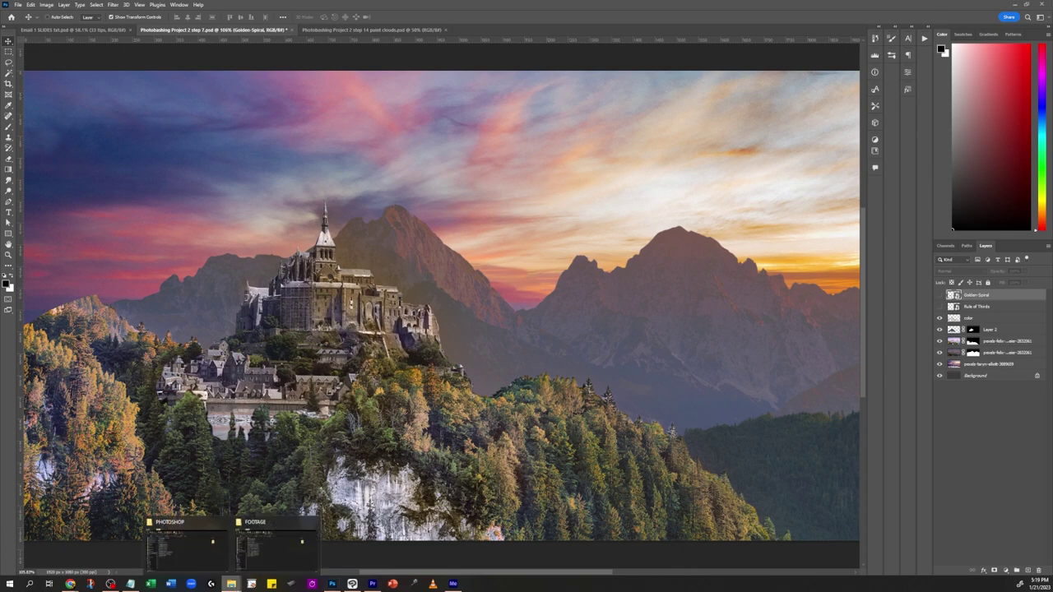
{"action": "left_click", "coordinate": [196, 539]}
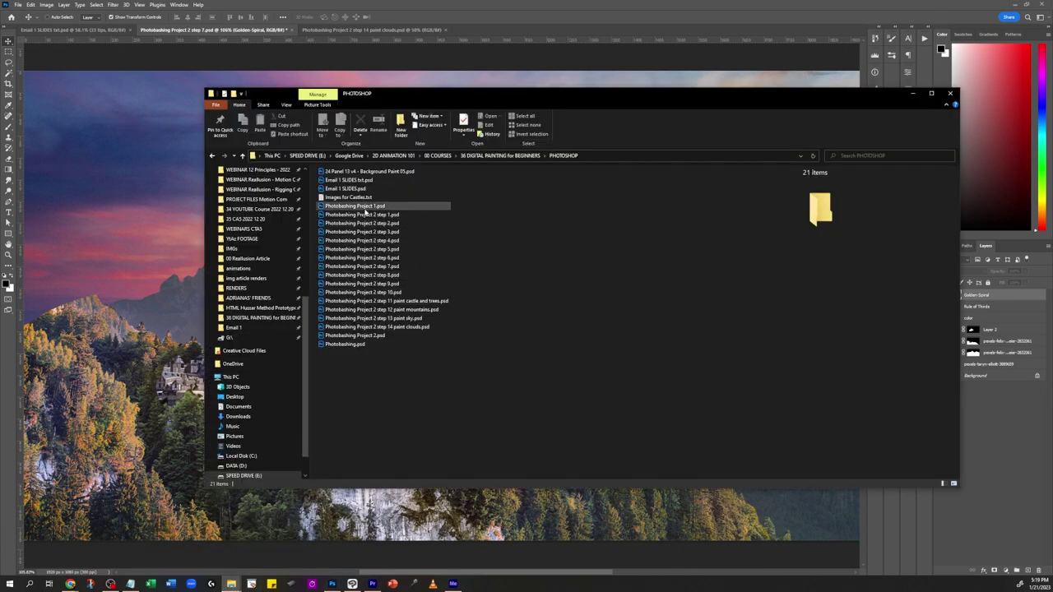
{"action": "left_click", "coordinate": [390, 265]}
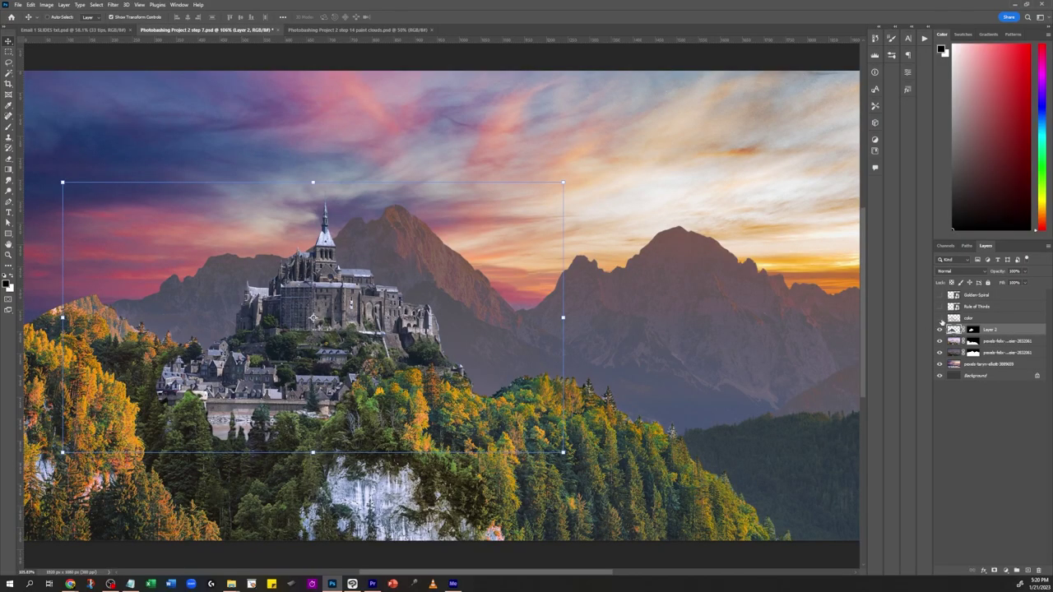
Hide the color and pexels-taryn-elliott layers and select the white Background layer
{"action": "left_click", "coordinate": [947, 319]}
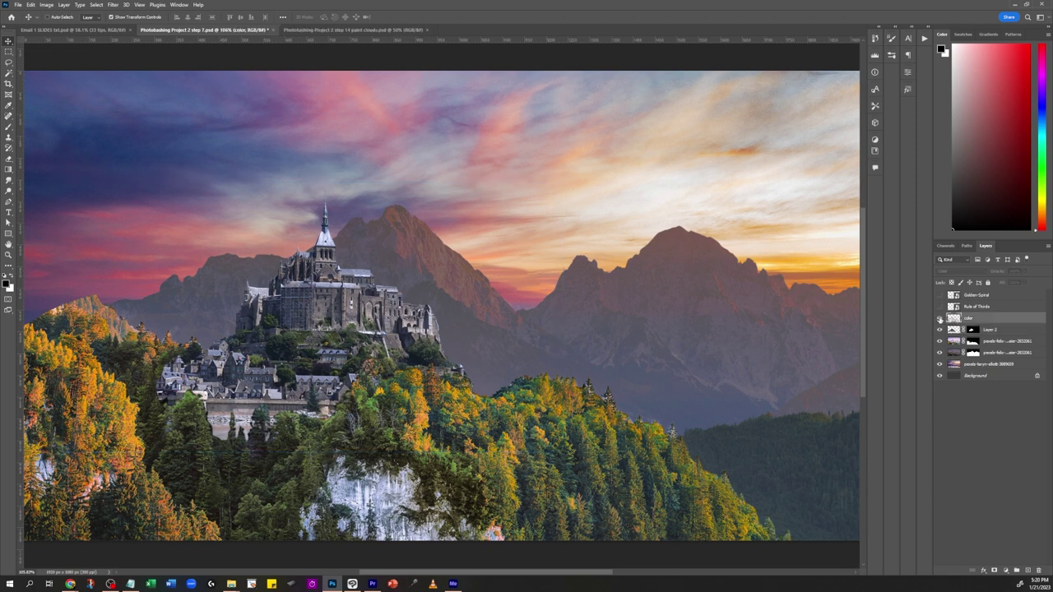
{"action": "key", "text": "ctrl+t"}
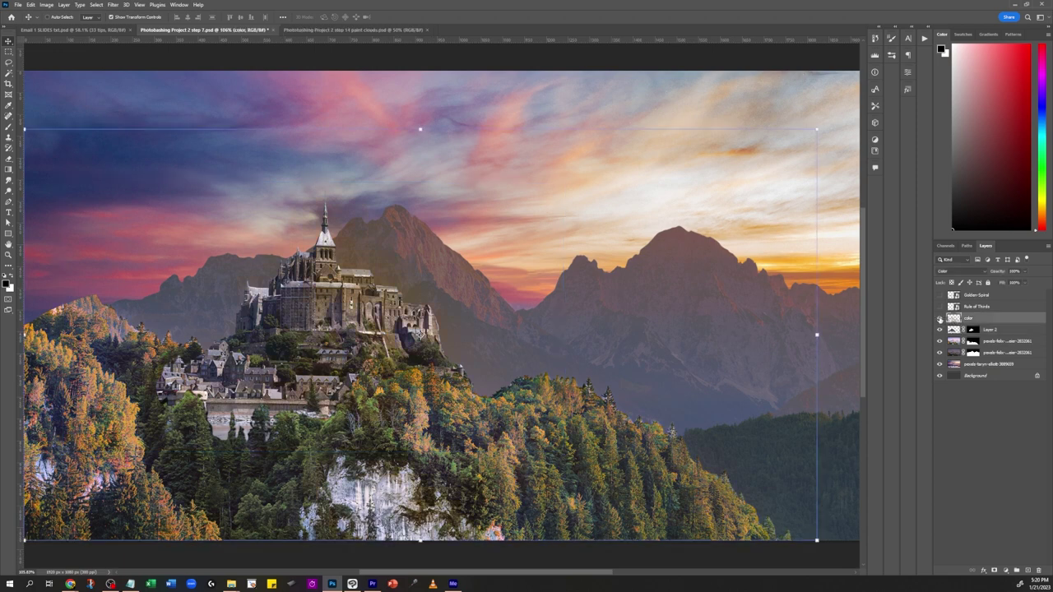
{"action": "left_click", "coordinate": [939, 318]}
{"action": "left_click_drag", "start_coordinate": [601, 317], "coordinate": [401, 328]}
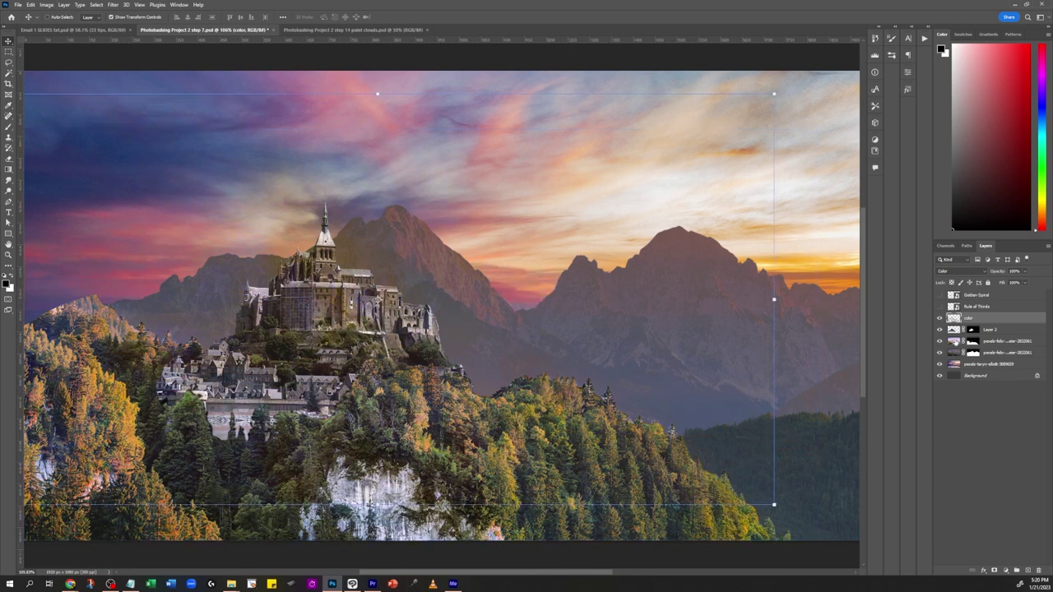
{"action": "left_click", "coordinate": [942, 362]}
{"action": "left_click", "coordinate": [955, 376]}
{"action": "key", "text": "ctrl+t"}
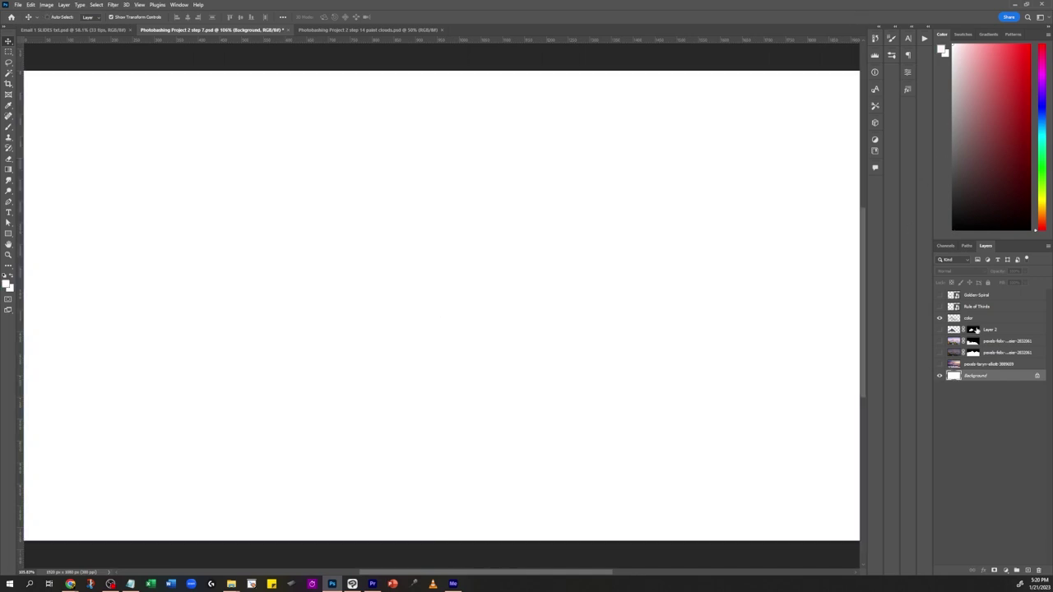
Show the castle and forest layer and reposition the color layer
{"action": "left_click", "coordinate": [964, 319]}
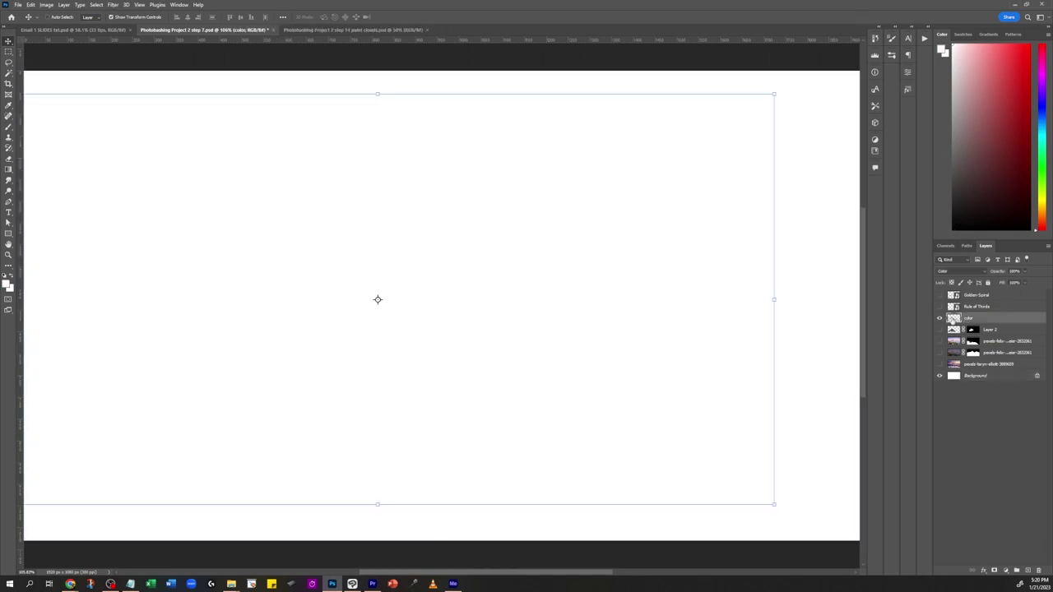
{"action": "left_click", "coordinate": [964, 376]}
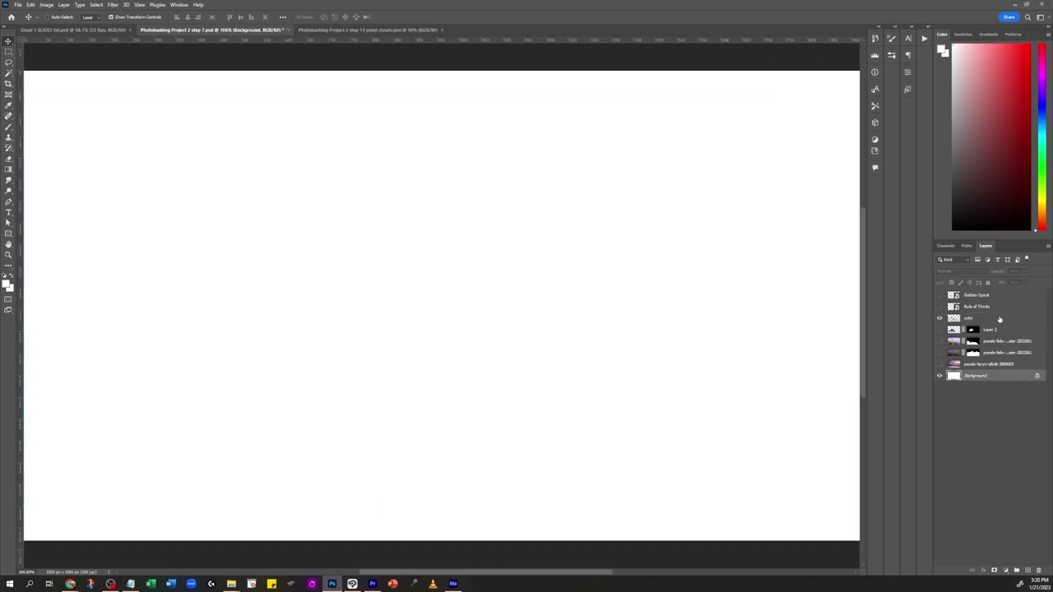
{"action": "left_click", "coordinate": [940, 342]}
{"action": "left_click", "coordinate": [941, 341]}
{"action": "left_click", "coordinate": [940, 353]}
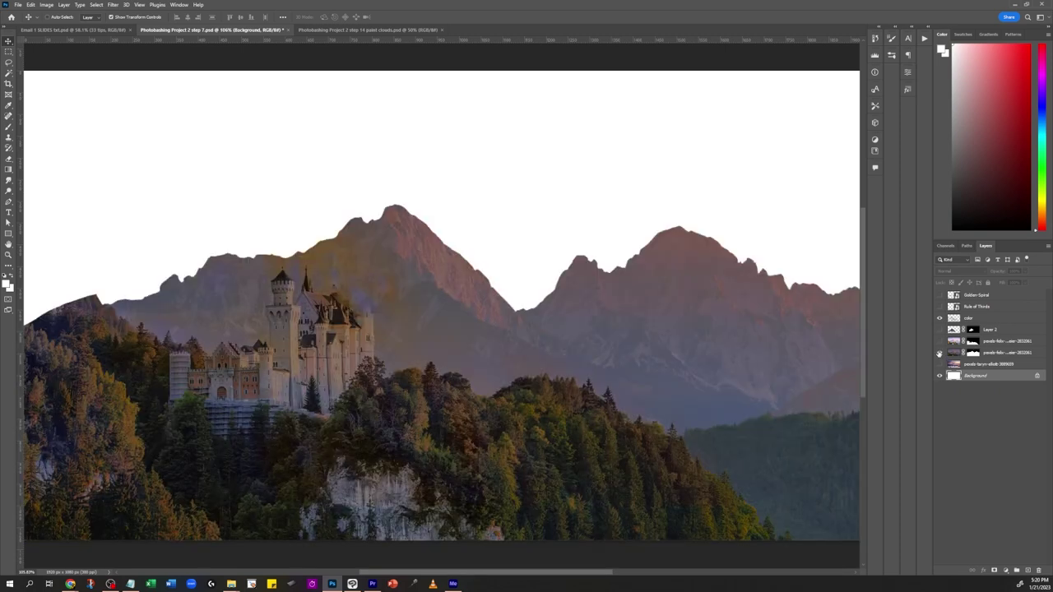
{"action": "left_click", "coordinate": [966, 317]}
{"action": "left_click_drag", "start_coordinate": [481, 300], "coordinate": [707, 340]}
{"action": "left_click_drag", "start_coordinate": [600, 338], "coordinate": [403, 332]}
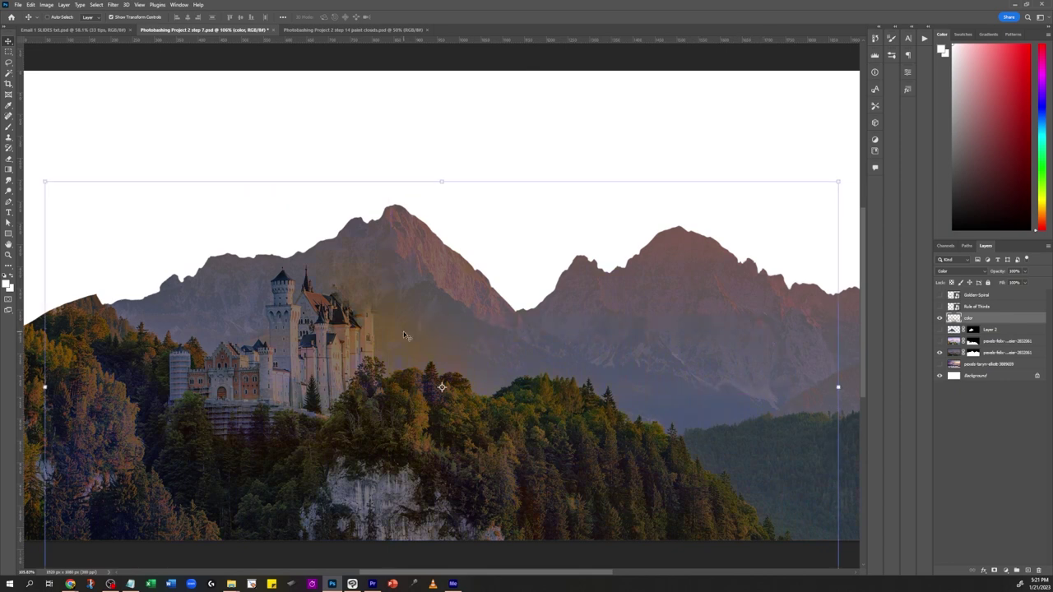
Turn on Layer 2, the castle-and-mountain layer and the color layer, moving color into place
{"action": "left_click", "coordinate": [940, 329]}
{"action": "left_click", "coordinate": [940, 329]}
{"action": "left_click", "coordinate": [940, 330]}
{"action": "left_click", "coordinate": [941, 352]}
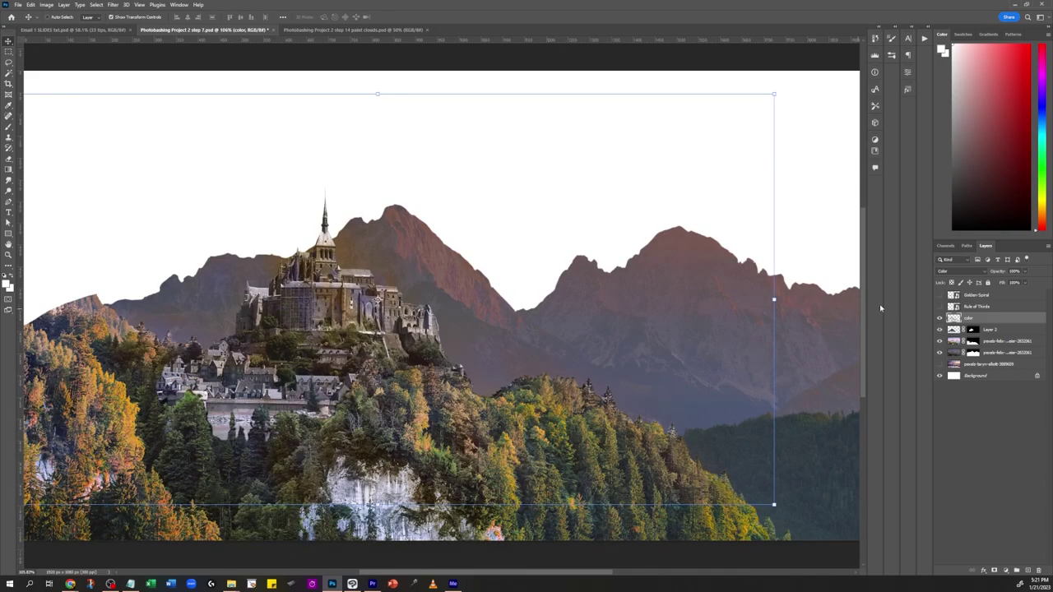
{"action": "left_click", "coordinate": [940, 319]}
{"action": "left_click_drag", "start_coordinate": [731, 329], "coordinate": [611, 338]}
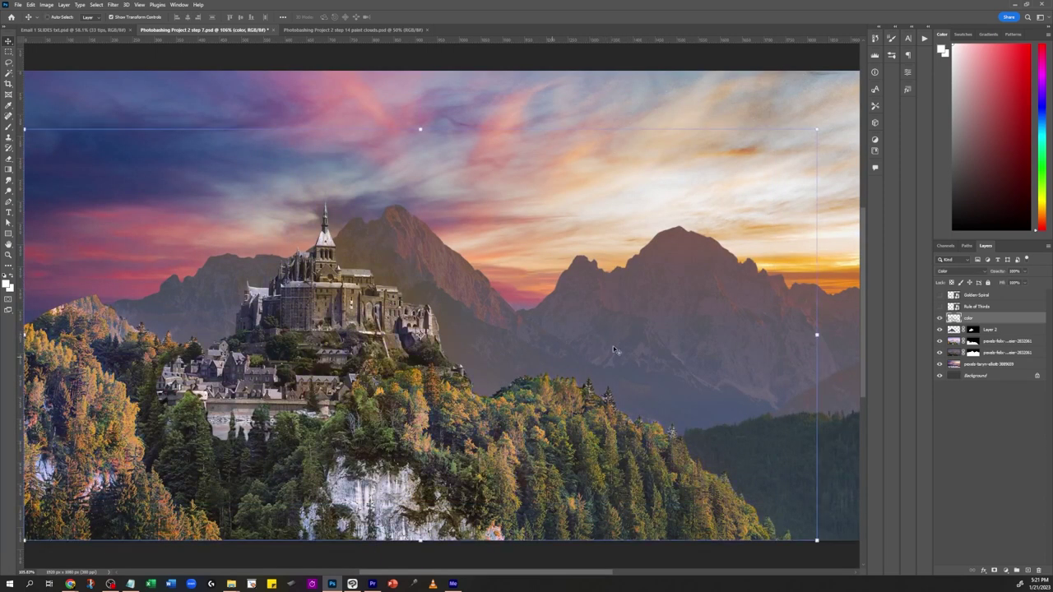
Hide the color layer and add a new empty layer named color 2
{"action": "left_click", "coordinate": [941, 319]}
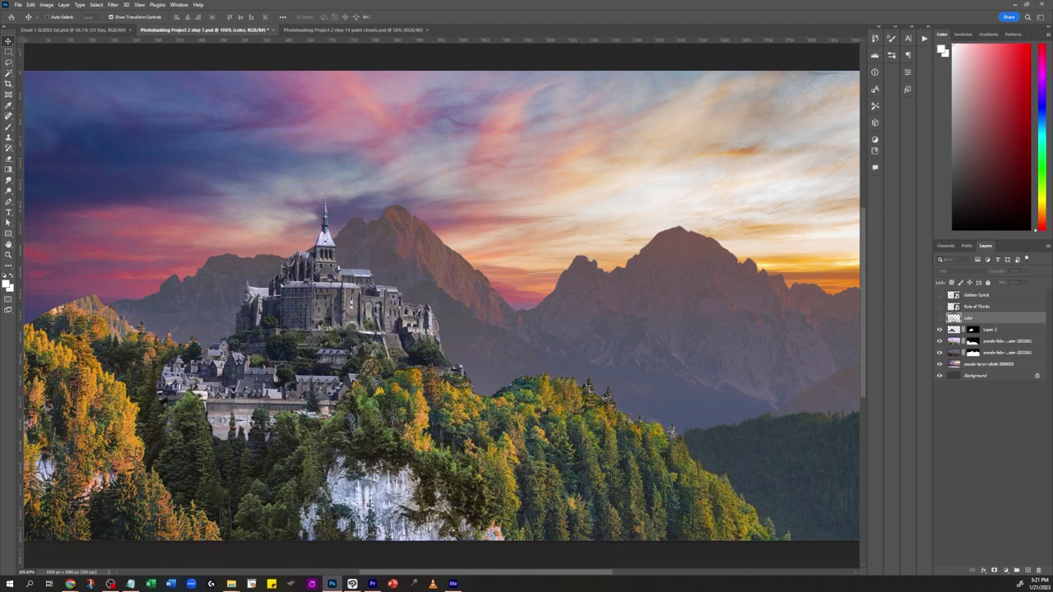
{"action": "key", "text": "ctrl+shift+n"}
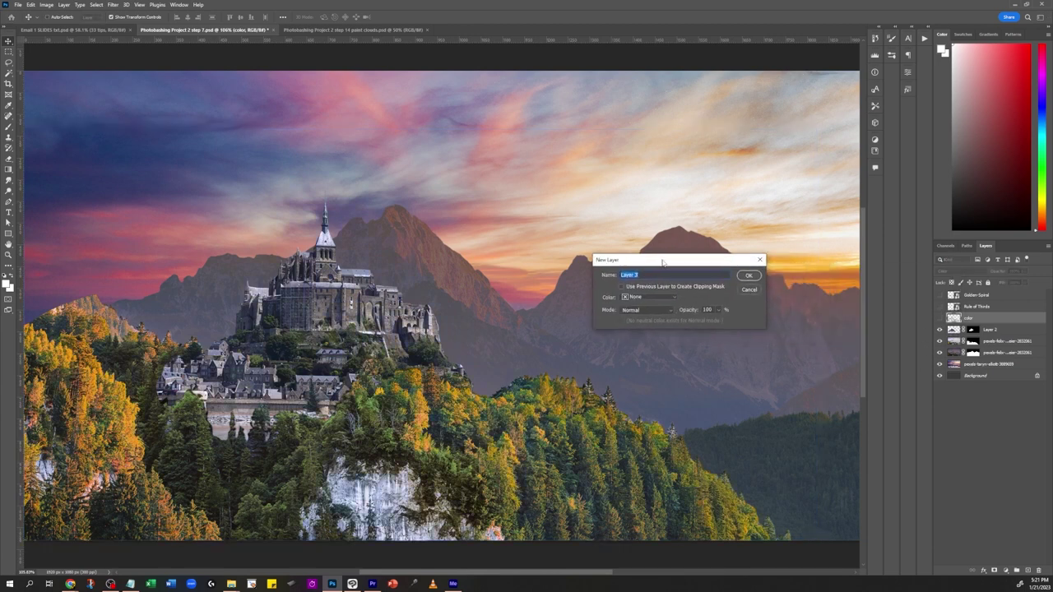
{"action": "key", "text": "Return"}
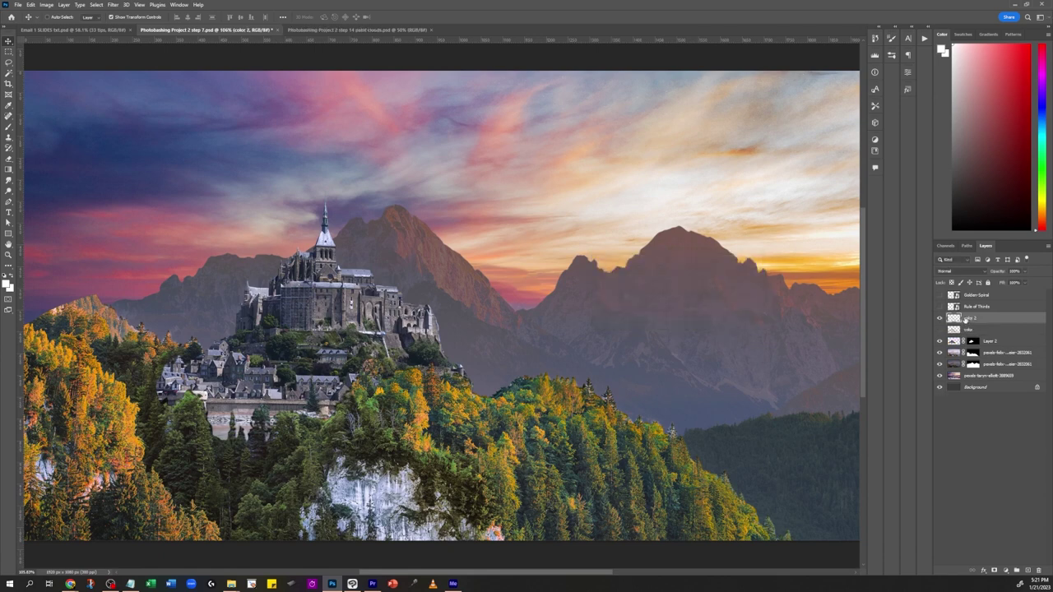
Switch to the Brush tool and pick the Soft Round preset from General Brushes
{"action": "key", "text": "b"}
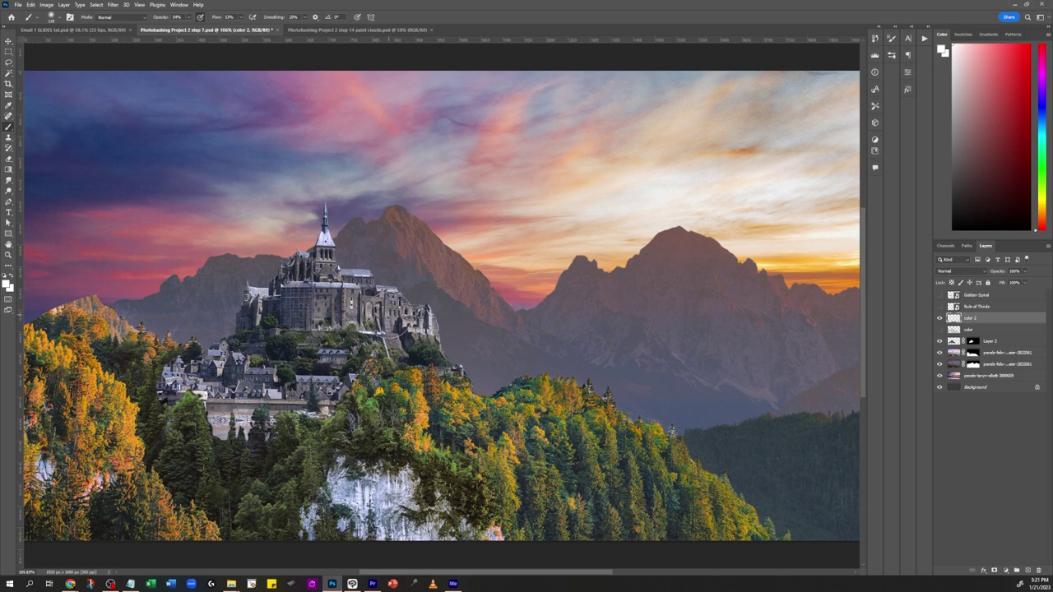
{"action": "right_click", "coordinate": [427, 322]}
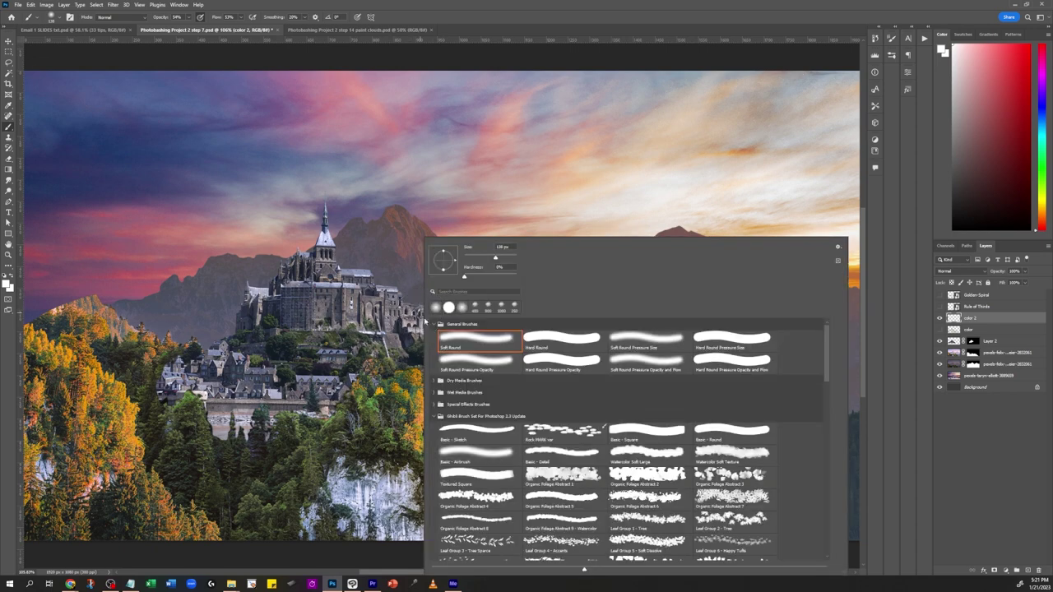
{"action": "left_click", "coordinate": [485, 344]}
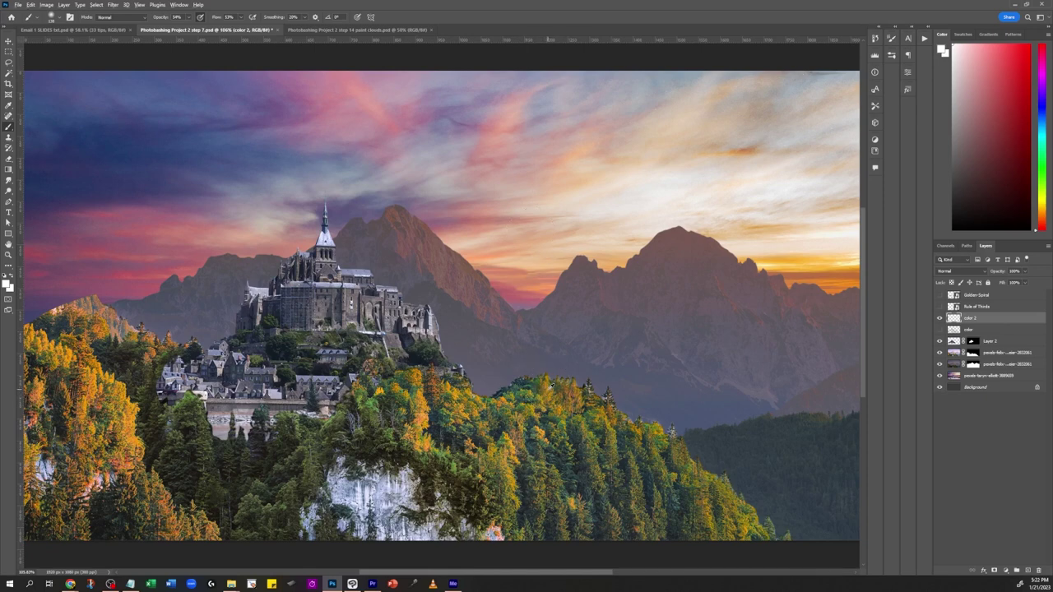
Sample an orange-tan colour and paint it over the castle spire and buildings
{"action": "left_click", "coordinate": [551, 386], "text": "alt"}
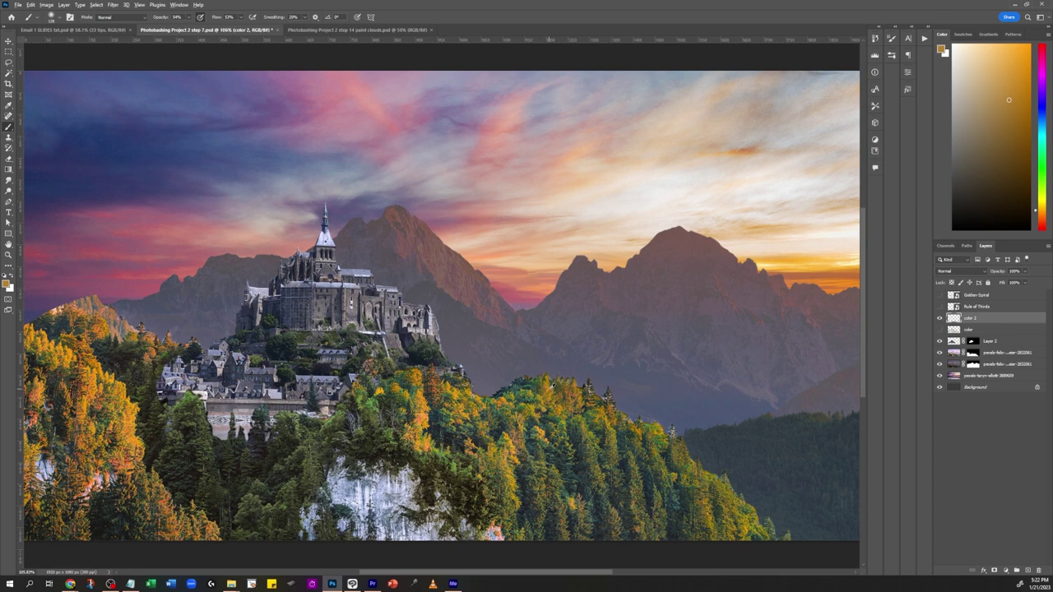
{"action": "mouse_move", "coordinate": [366, 309]}
{"action": "left_mouse_down"}
{"action": "mouse_move", "coordinate": [432, 329]}
{"action": "mouse_move", "coordinate": [354, 316]}
{"action": "left_mouse_up"}
{"action": "mouse_move", "coordinate": [368, 269]}
{"action": "left_mouse_down"}
{"action": "mouse_move", "coordinate": [318, 252]}
{"action": "mouse_move", "coordinate": [413, 315]}
{"action": "mouse_move", "coordinate": [422, 348]}
{"action": "mouse_move", "coordinate": [317, 286]}
{"action": "mouse_move", "coordinate": [412, 339]}
{"action": "mouse_move", "coordinate": [423, 359]}
{"action": "mouse_move", "coordinate": [355, 357]}
{"action": "mouse_move", "coordinate": [393, 375]}
{"action": "left_mouse_up"}
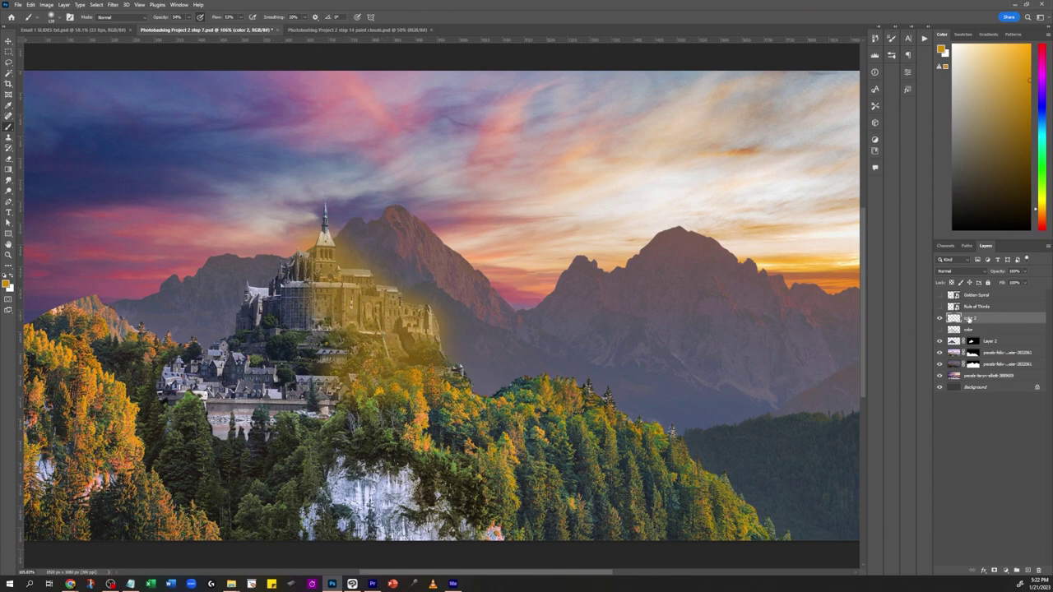
{"action": "left_click", "coordinate": [963, 272]}
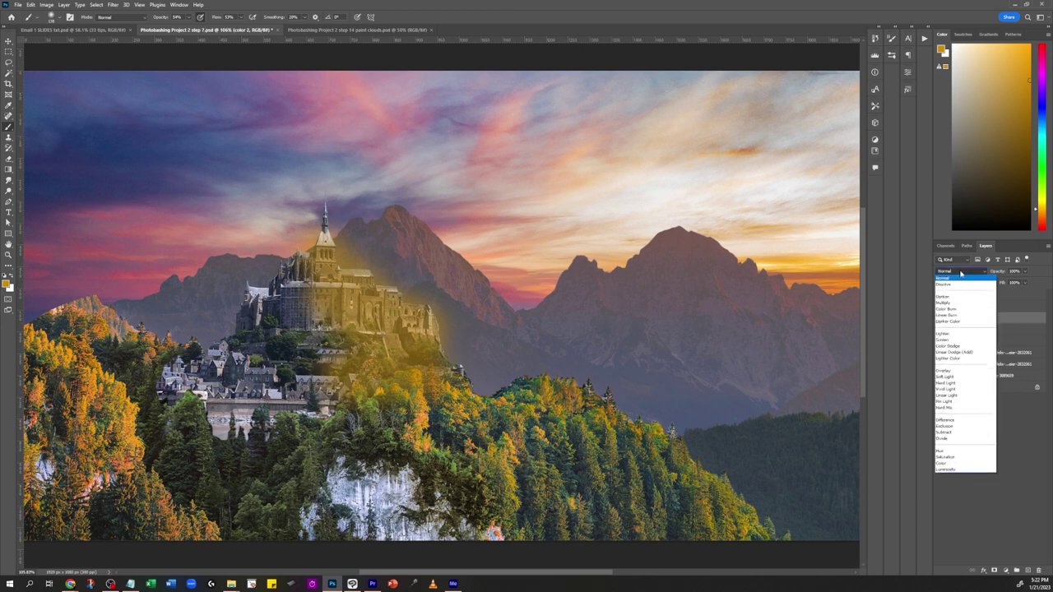
Set the layer to Color blend mode and brush muted tan and peach tints over the castle and village
{"action": "left_click", "coordinate": [950, 464]}
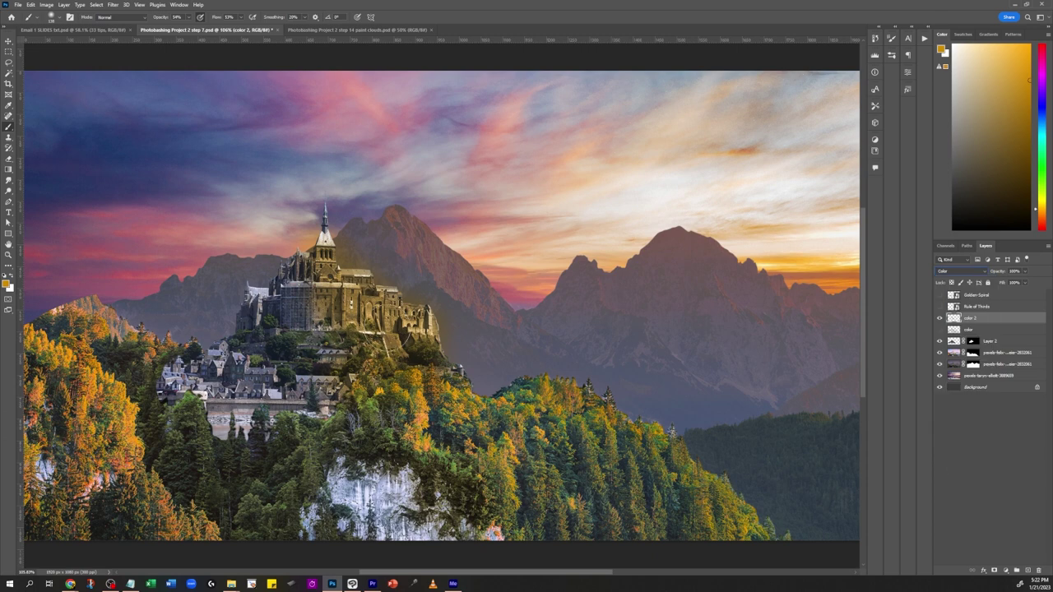
{"action": "left_click", "coordinate": [624, 447], "text": "alt"}
{"action": "mouse_move", "coordinate": [380, 301]}
{"action": "left_mouse_down"}
{"action": "mouse_move", "coordinate": [417, 311]}
{"action": "mouse_move", "coordinate": [363, 280]}
{"action": "mouse_move", "coordinate": [437, 323]}
{"action": "mouse_move", "coordinate": [501, 287]}
{"action": "left_mouse_up"}
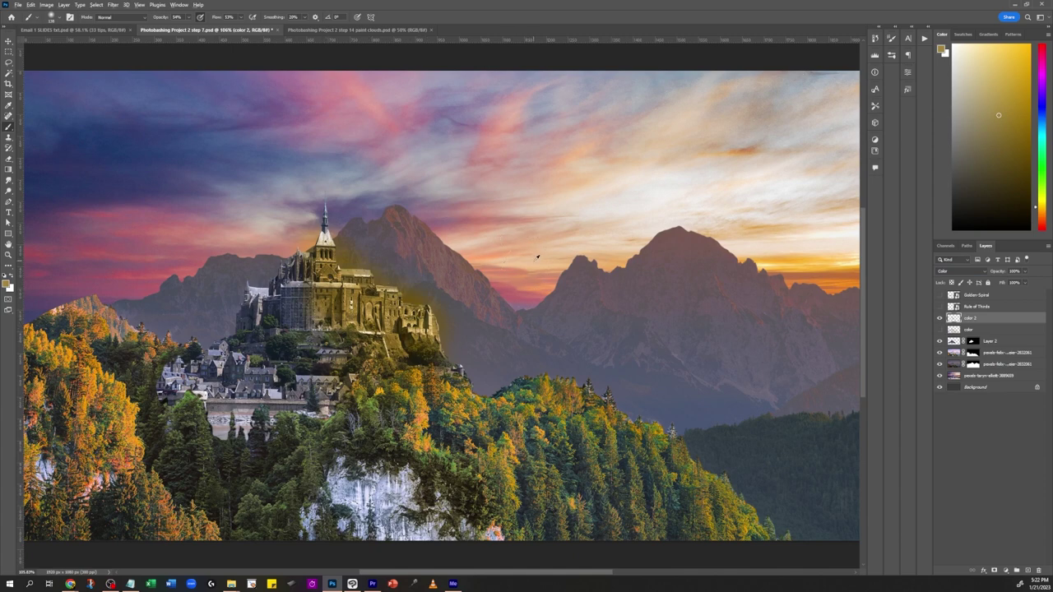
{"action": "left_click", "coordinate": [537, 257], "text": "alt"}
{"action": "mouse_move", "coordinate": [343, 247]}
{"action": "left_mouse_down"}
{"action": "mouse_move", "coordinate": [325, 300]}
{"action": "mouse_move", "coordinate": [293, 257]}
{"action": "mouse_move", "coordinate": [243, 288]}
{"action": "mouse_move", "coordinate": [272, 333]}
{"action": "mouse_move", "coordinate": [303, 426]}
{"action": "mouse_move", "coordinate": [336, 382]}
{"action": "left_mouse_up"}
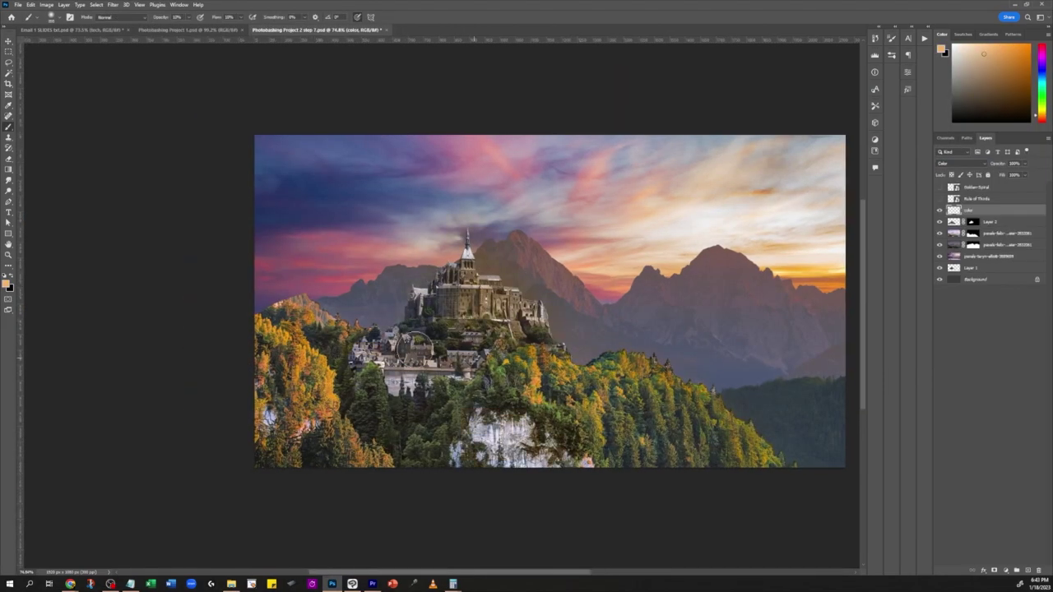
Paint the left trees dark blue-grey at 10% brush opacity
{"action": "key", "text": "x"}
{"action": "key", "text": "x"}
{"action": "key", "text": "1"}
{"action": "left_click_drag", "start_coordinate": [271, 424], "coordinate": [532, 365]}
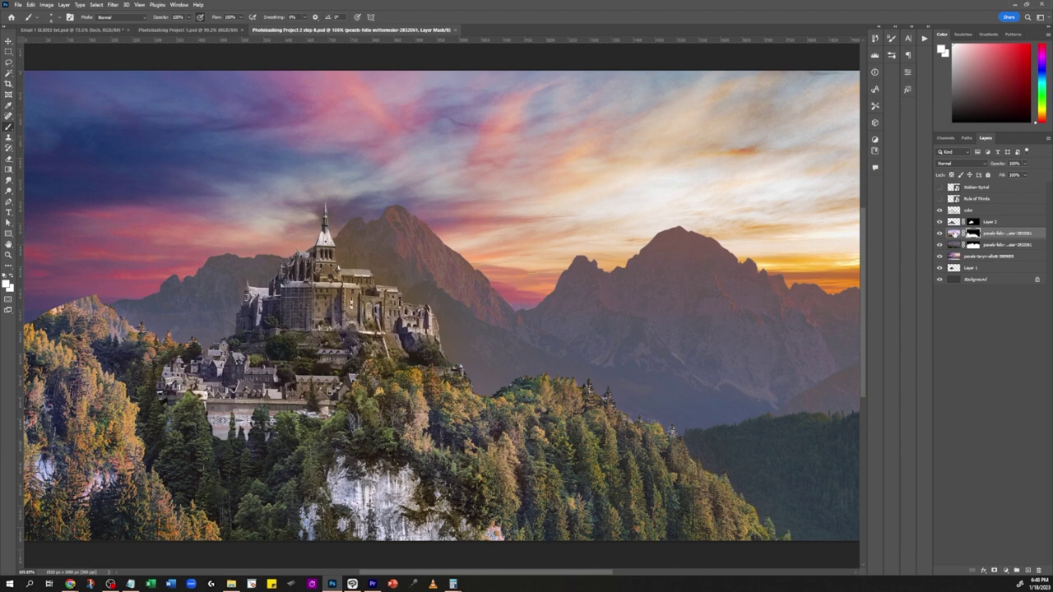
Apply the Artistic Paint Daubs filter from the Filter Gallery to the castle layer
{"action": "left_click", "coordinate": [112, 4]}
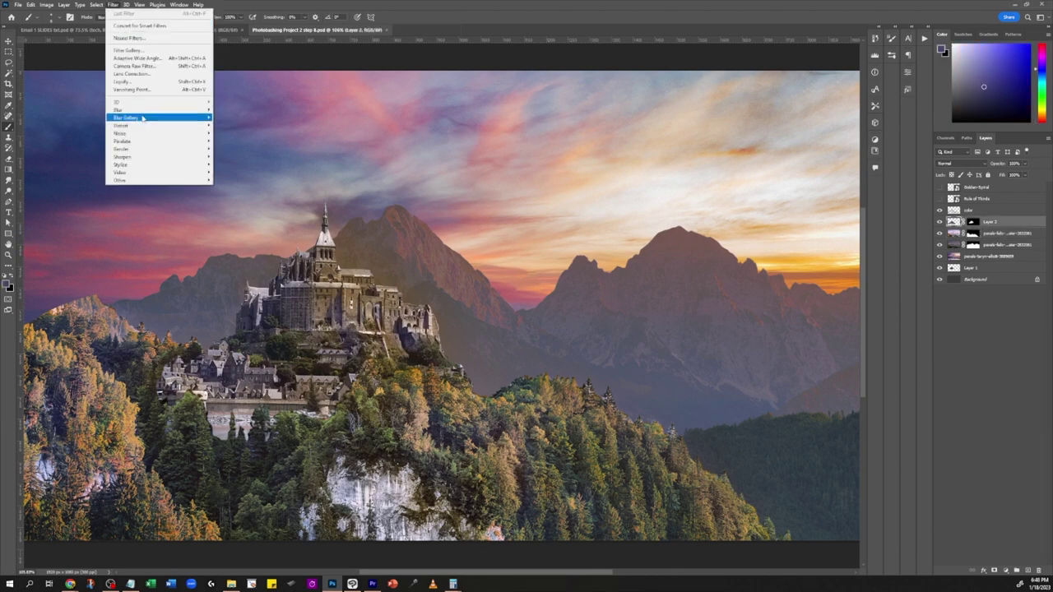
{"action": "left_click", "coordinate": [151, 51]}
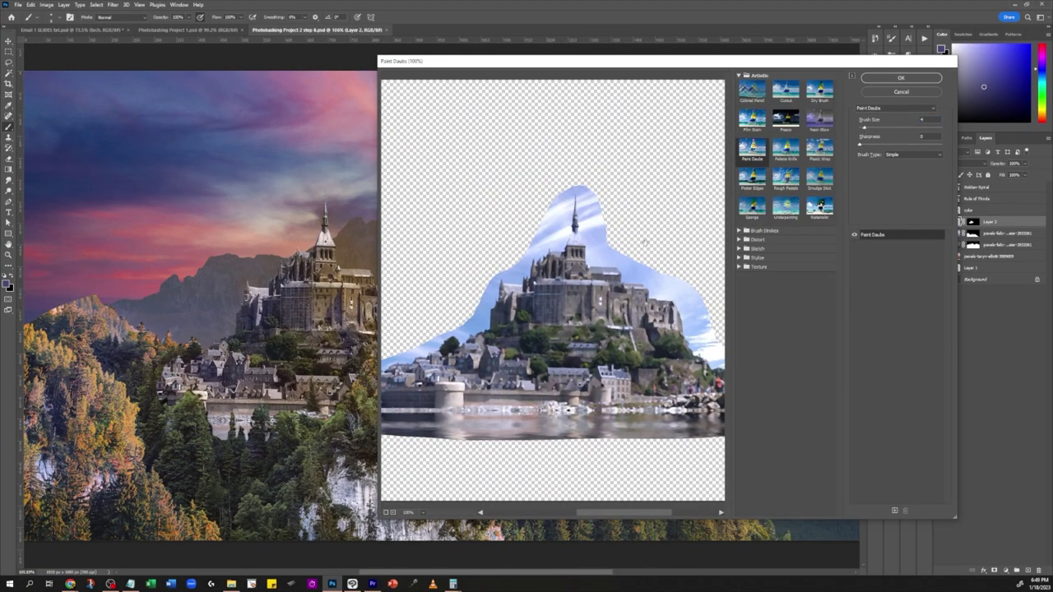
{"action": "left_click", "coordinate": [891, 74]}
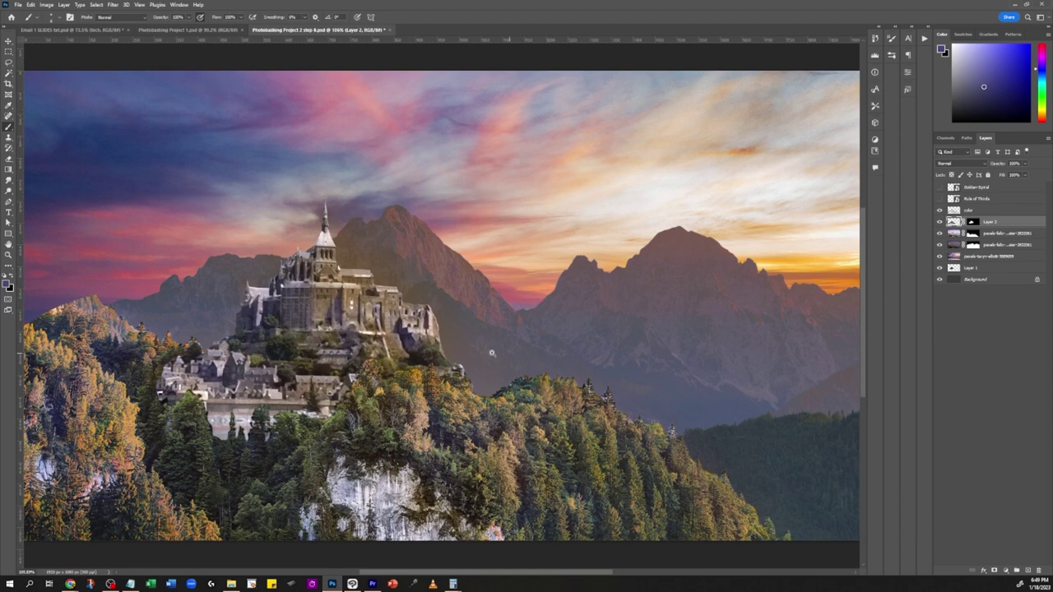
{"action": "scroll", "coordinate": [491, 354], "scroll_direction": "down", "scroll_amount": 3}
Apply Paint Daubs to the selected landscape layer with sharpness set to 2
{"action": "key", "text": "alt+bracketleft"}
{"action": "left_click", "coordinate": [112, 4]}
{"action": "left_click", "coordinate": [123, 12]}
{"action": "left_click", "coordinate": [863, 146]}
{"action": "left_click_drag", "start_coordinate": [863, 146], "coordinate": [873, 144]}
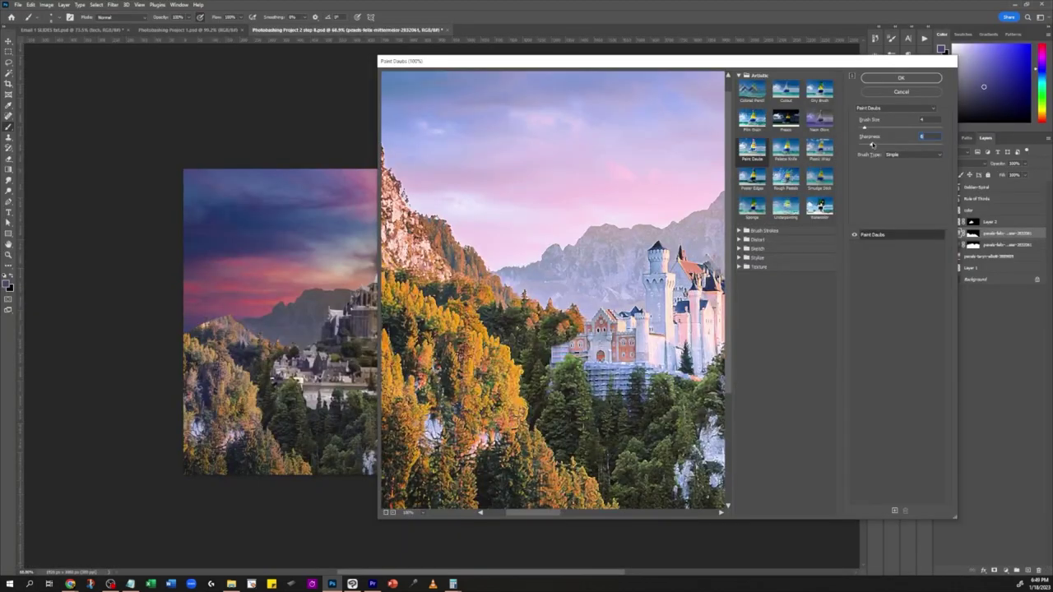
{"action": "left_click_drag", "start_coordinate": [873, 146], "coordinate": [865, 145]}
{"action": "key", "text": "ctrl+0"}
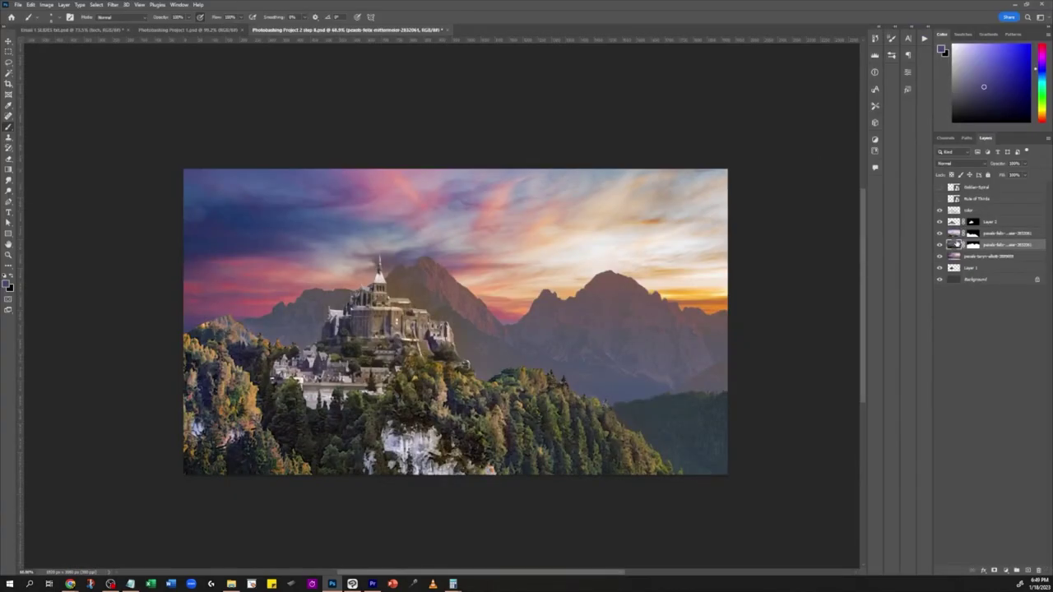
Apply Paint Daubs to the next layer with the brush type switched to Sparkle
{"action": "left_click", "coordinate": [113, 5]}
{"action": "left_click", "coordinate": [113, 4]}
{"action": "left_click", "coordinate": [136, 39]}
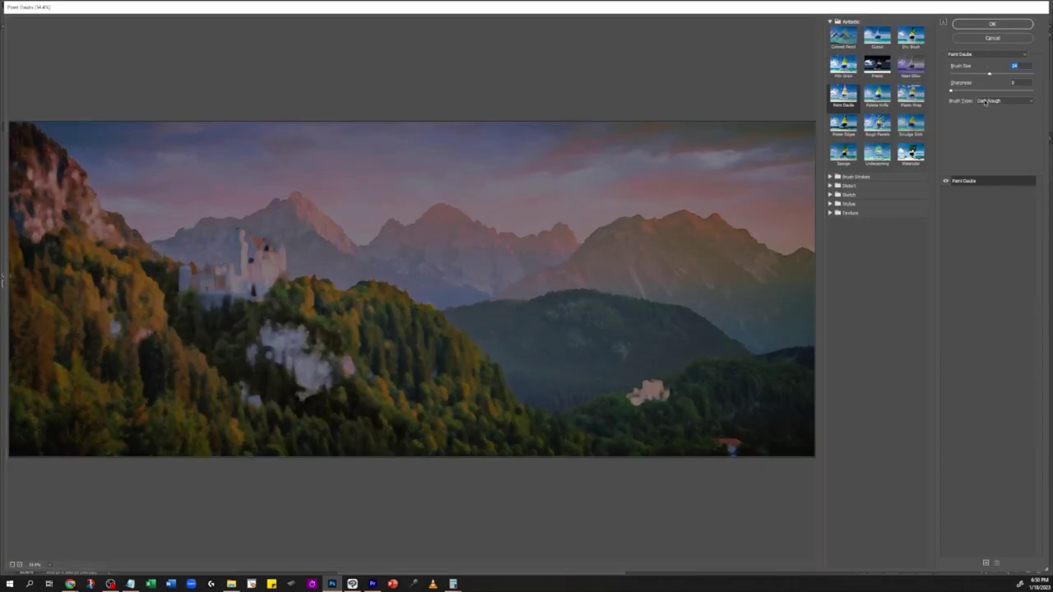
{"action": "left_click", "coordinate": [986, 100]}
{"action": "left_click", "coordinate": [988, 132]}
{"action": "left_click", "coordinate": [986, 101]}
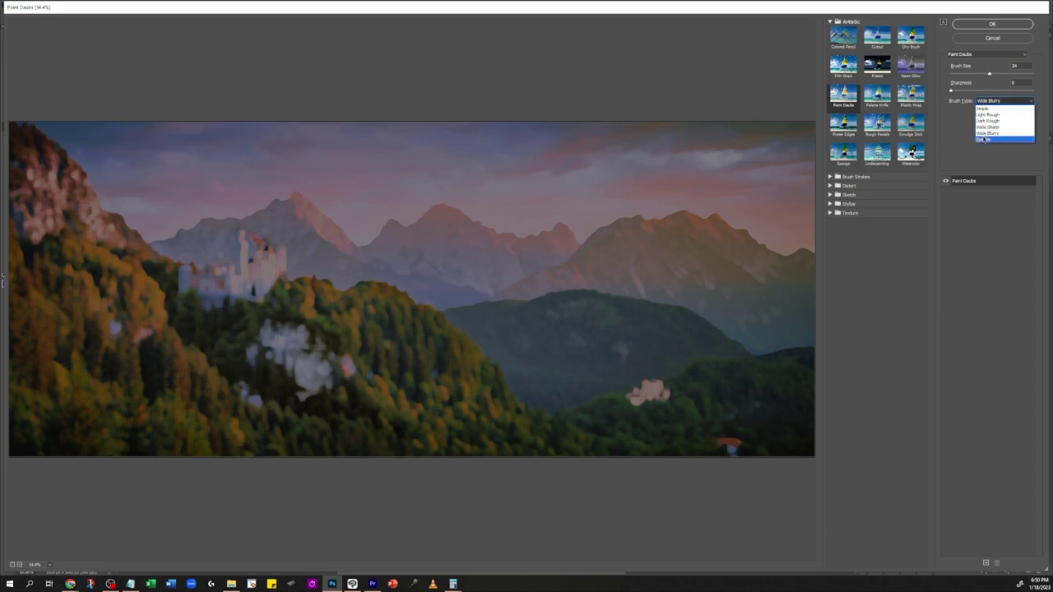
{"action": "left_click", "coordinate": [985, 139]}
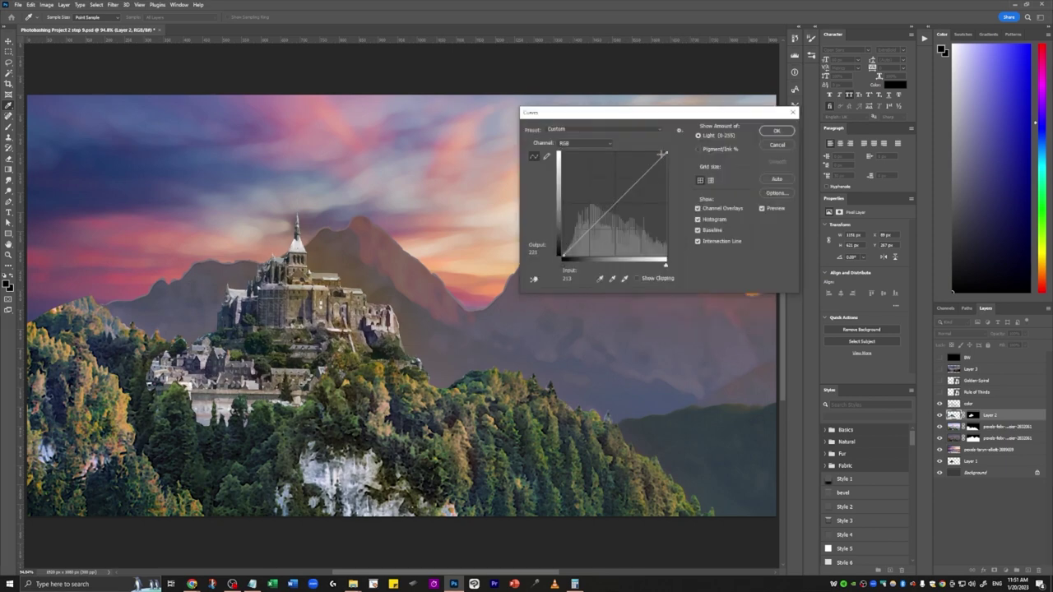
Drag a curve point upward to brighten the castle on Layer 2
{"action": "left_click_drag", "start_coordinate": [580, 235], "coordinate": [582, 228]}
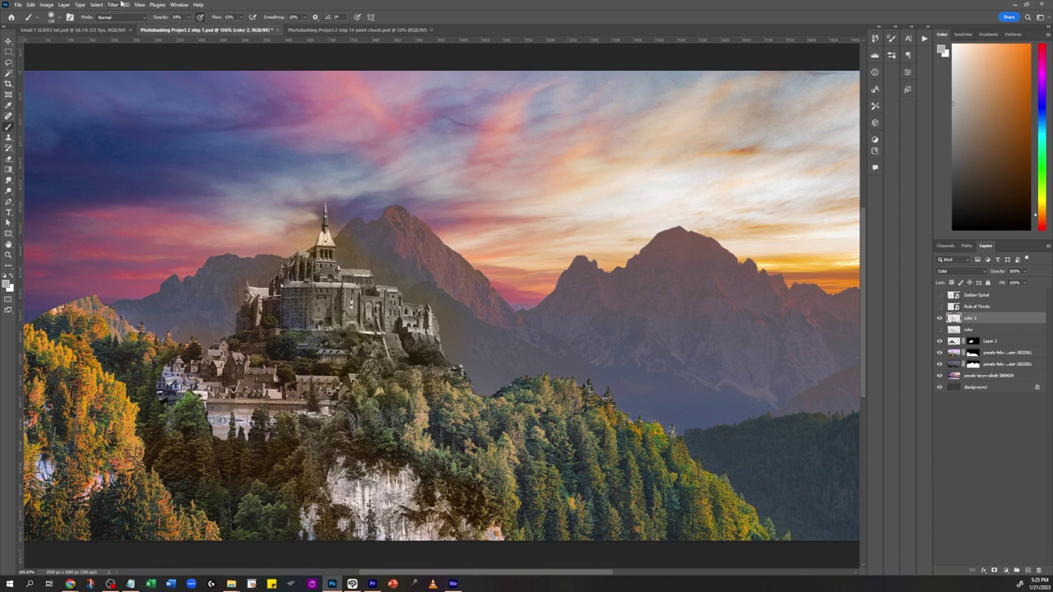
Browse Image > Adjustments, then switch to Photobashing Project 2 step 10.psd with the reference showing
{"action": "left_click", "coordinate": [43, 5]}
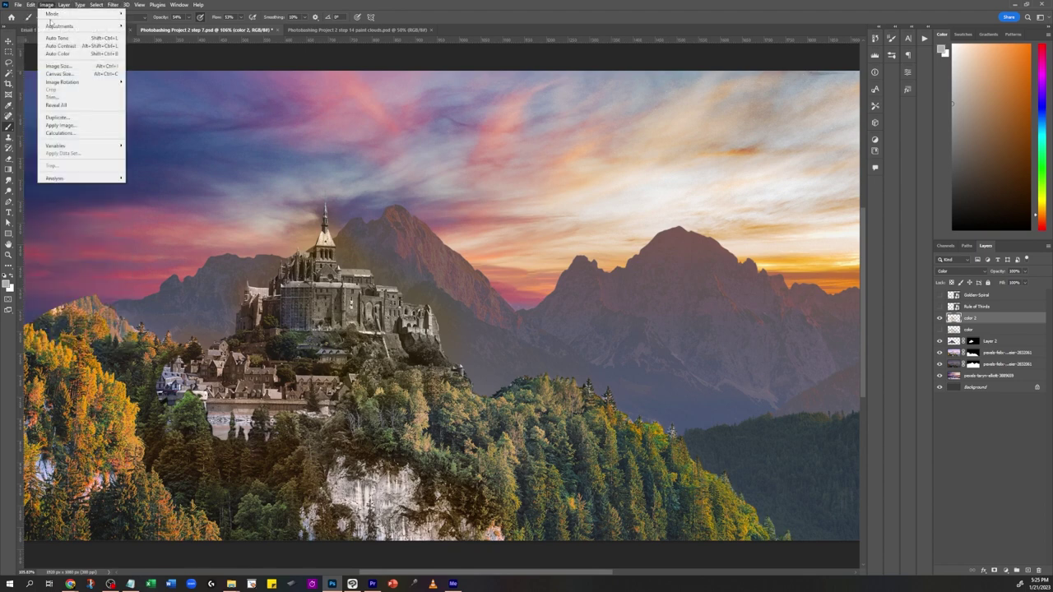
{"action": "mouse_move", "coordinate": [74, 25]}
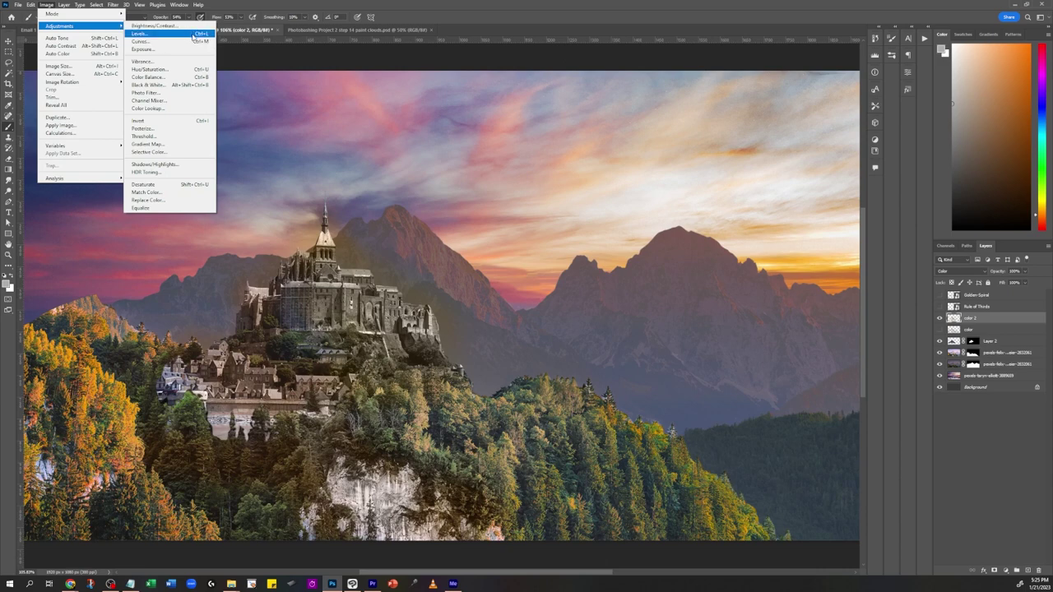
{"action": "left_click", "coordinate": [533, 15]}
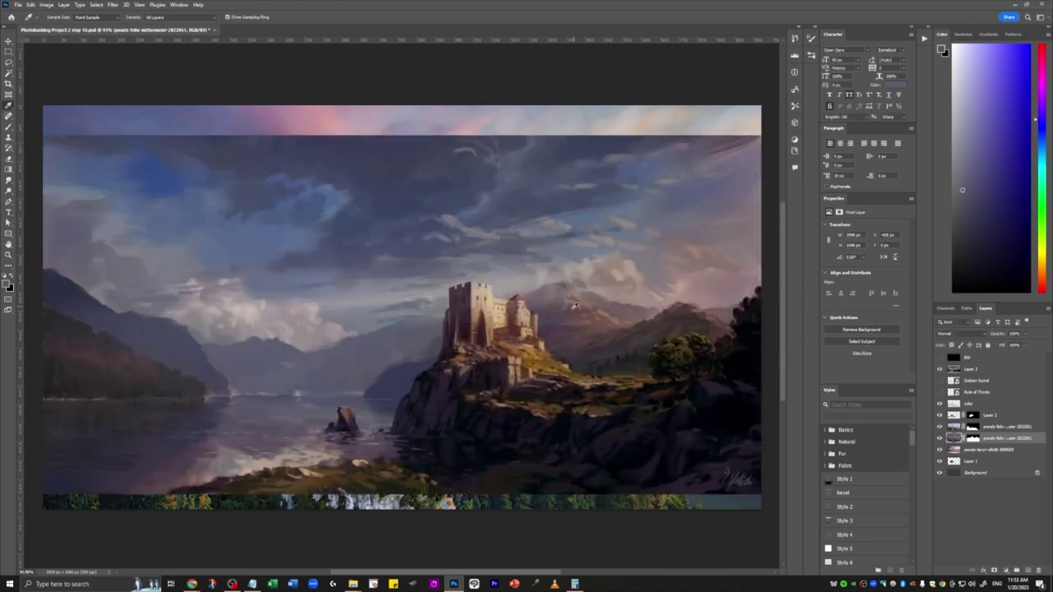
Sample a castle colour with the Eyedropper and select the castle reference link in Notepad
{"action": "left_click", "coordinate": [602, 323]}
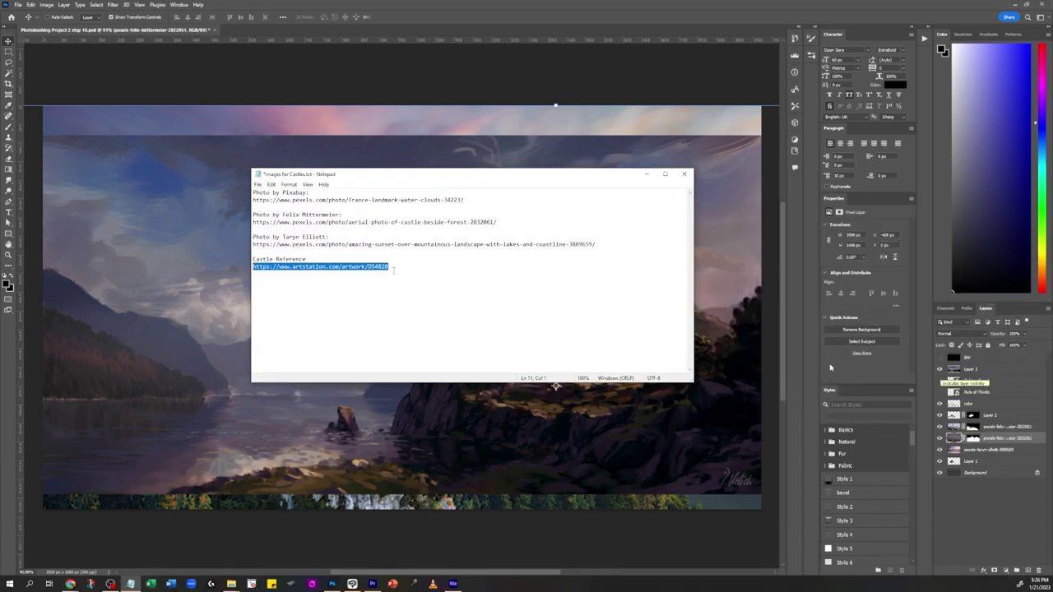
{"action": "key", "text": "Right"}
{"action": "key", "text": "shift+Home"}
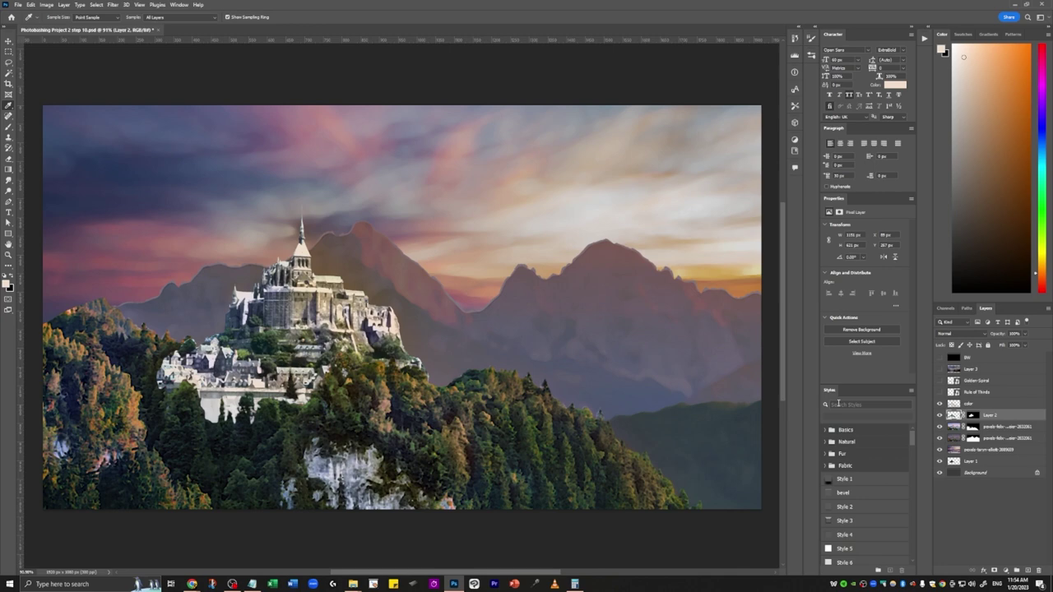
Bring up the Hue/Saturation adjustment (Ctrl+U) for the painted castle scene
{"action": "key", "text": "ctrl+u"}
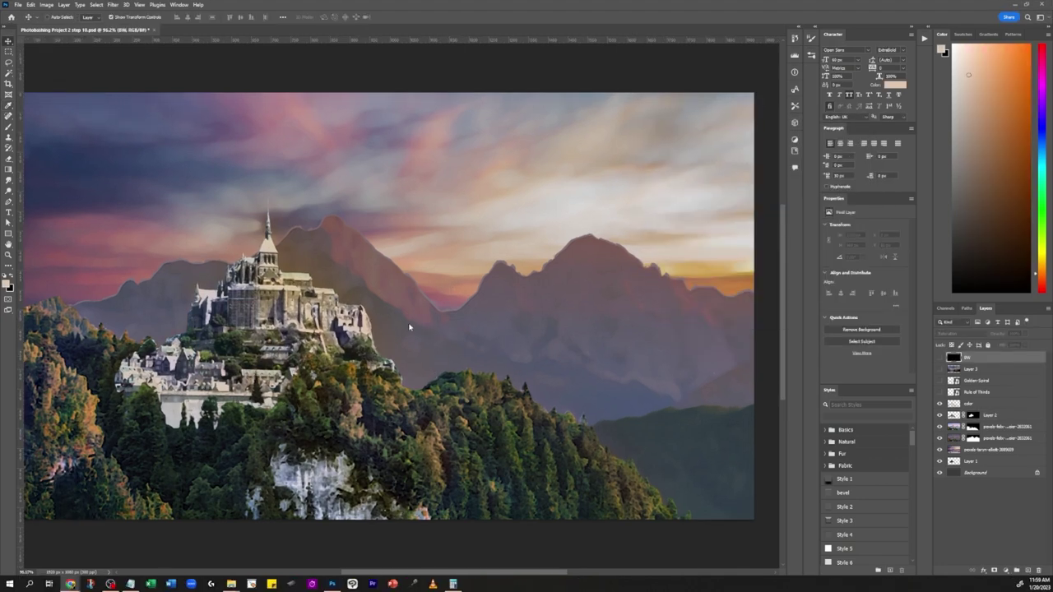